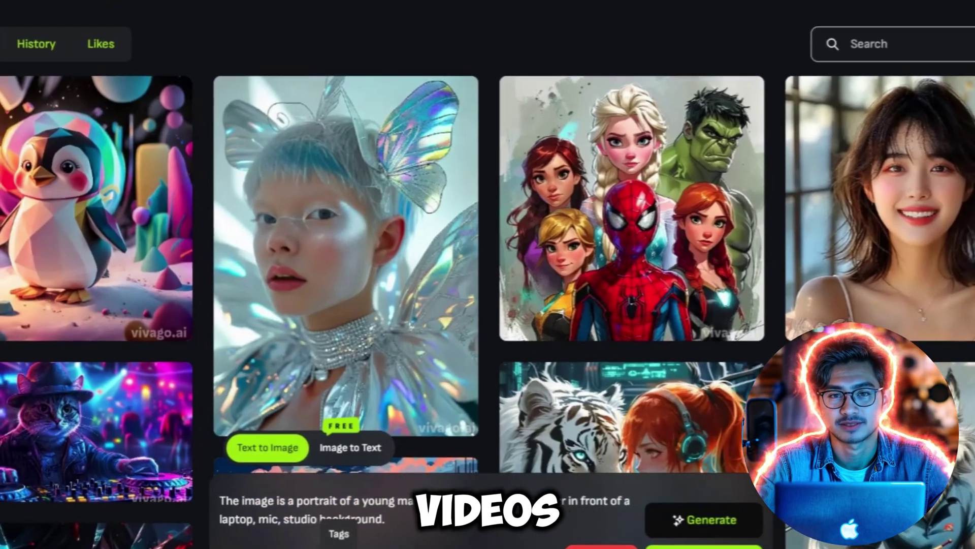
- Preview the Tiffany Blue color tag, the generation settings and the negative prompt field
click(337, 539)
mouse_move(480, 335)
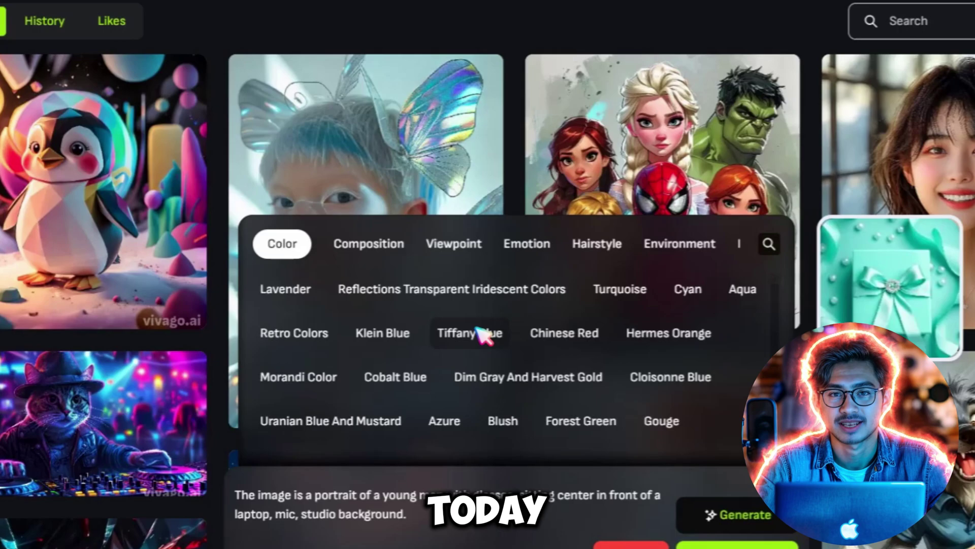
click(320, 540)
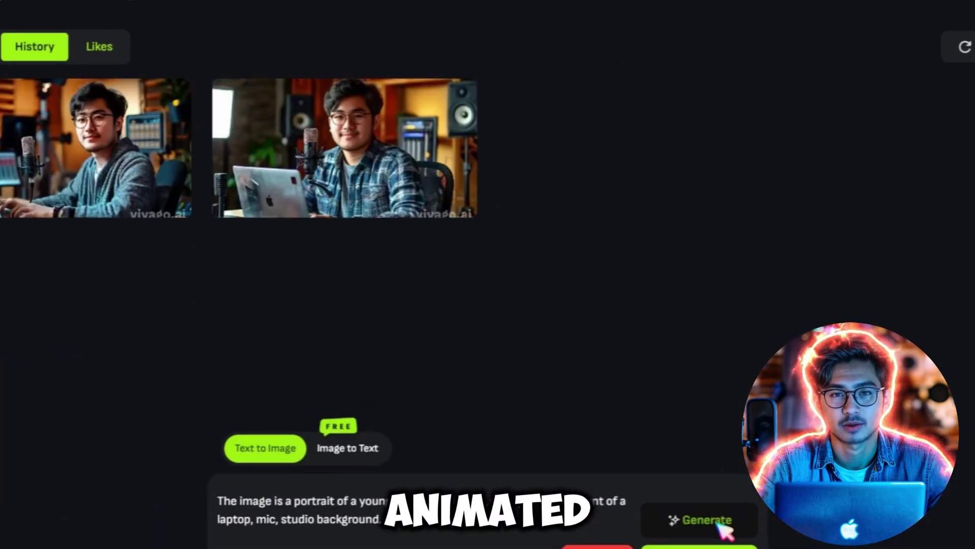
click(736, 514)
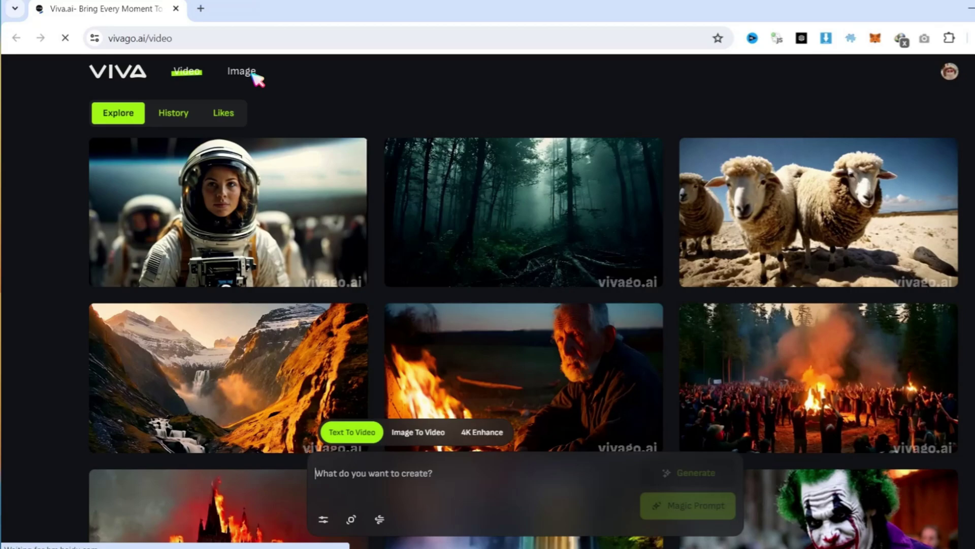
- On the Image page, paste the young-man-with-glasses portrait description and open the generation settings
click(238, 77)
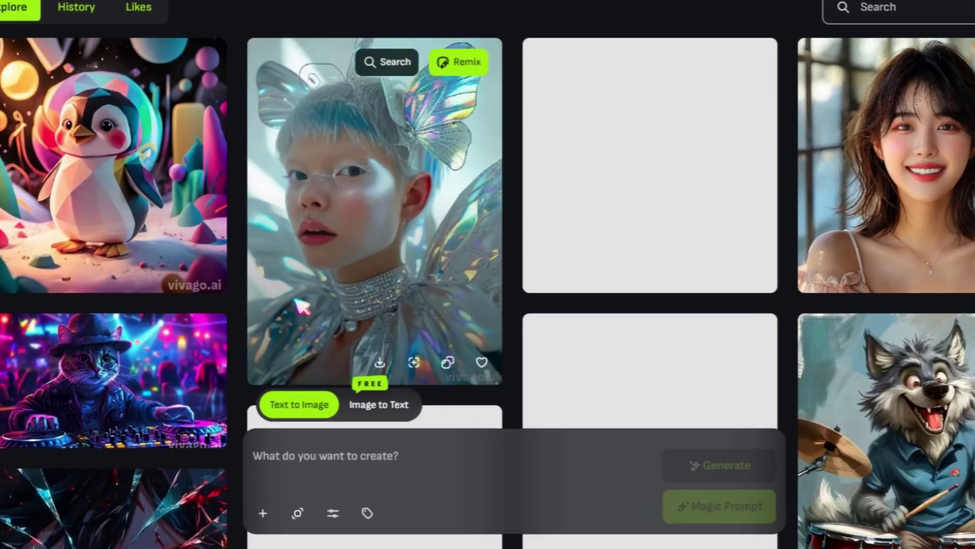
click(348, 465)
text(The image is a portrait of a young man with glasses, sitting center in front of a laptop, mic, studio background.)
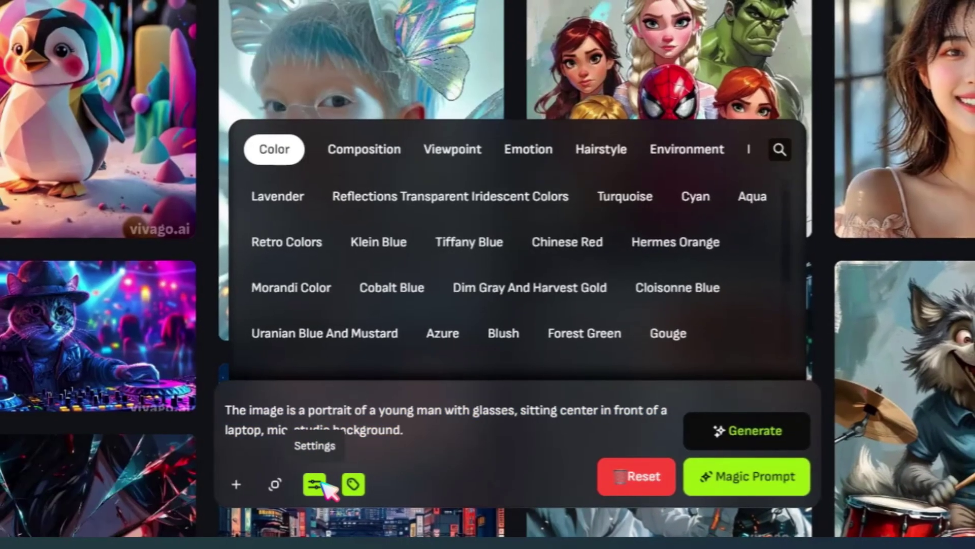
click(259, 489)
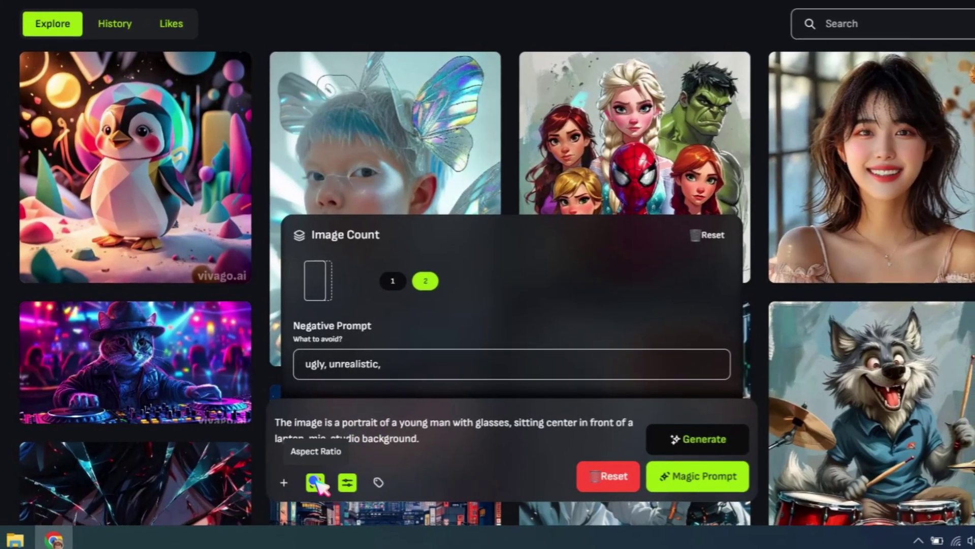
- Set the aspect ratio to 16:9 and generate the portraits
click(315, 483)
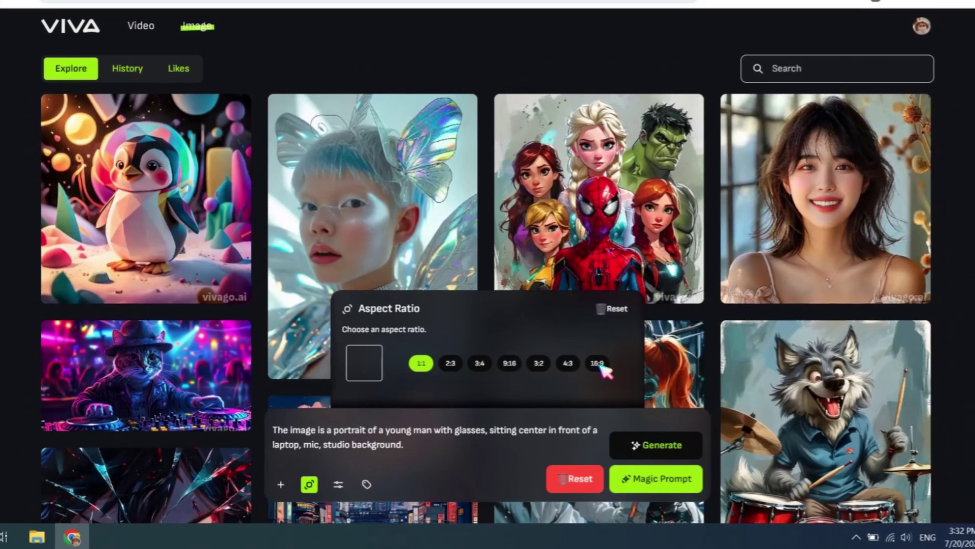
click(603, 360)
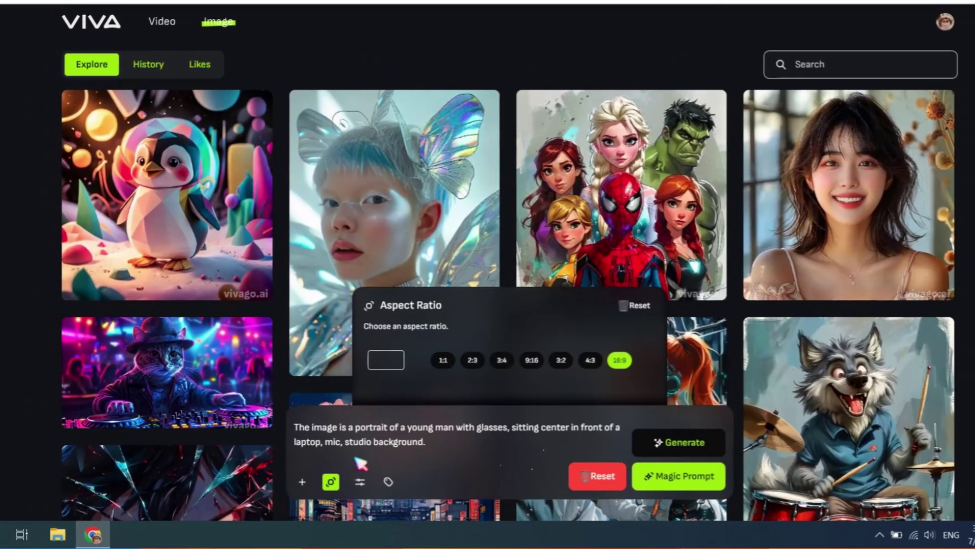
click(298, 482)
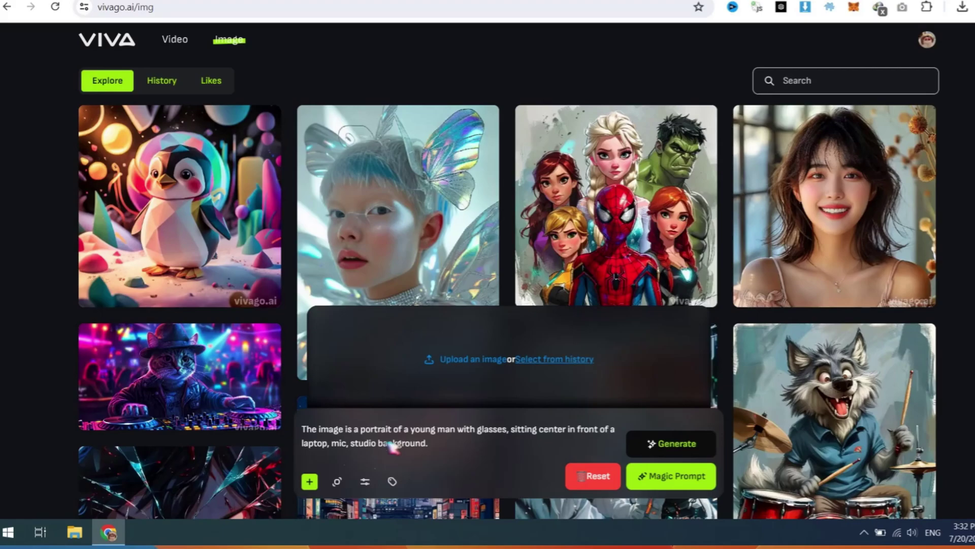
click(667, 445)
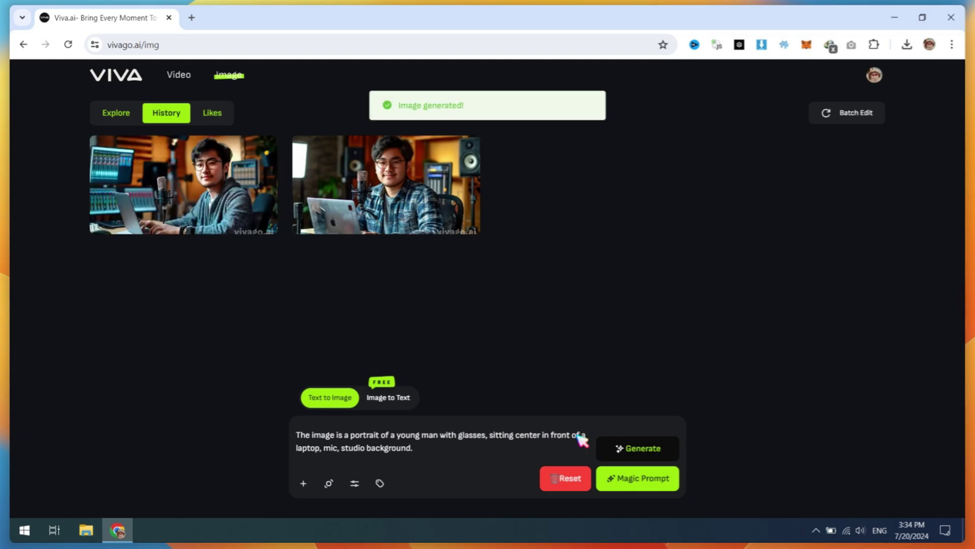
- View the second portrait full size, then generate another batch
click(432, 203)
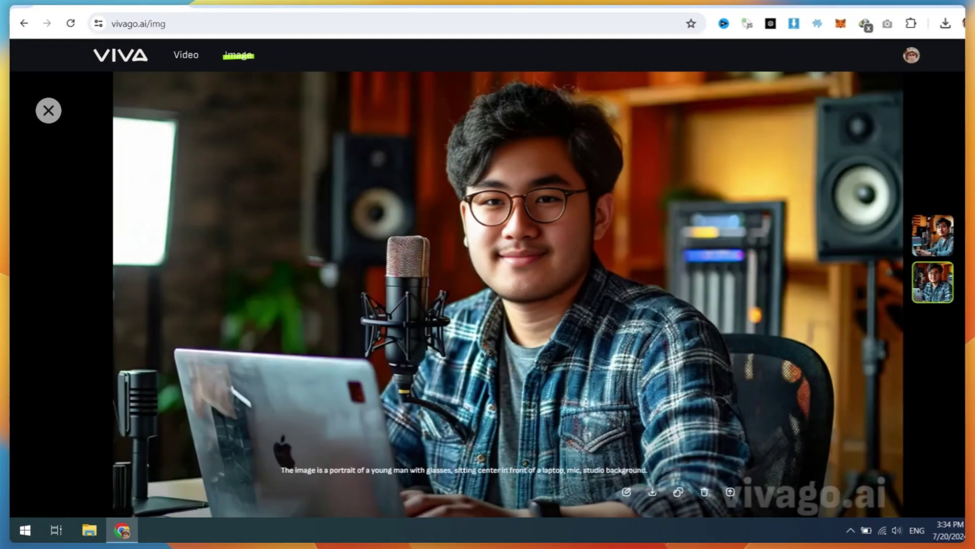
click(51, 112)
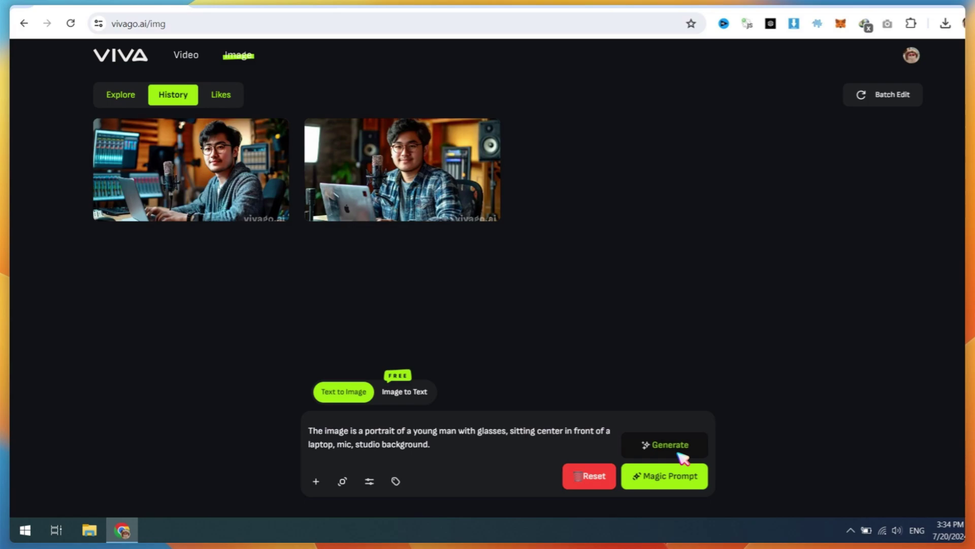
click(675, 450)
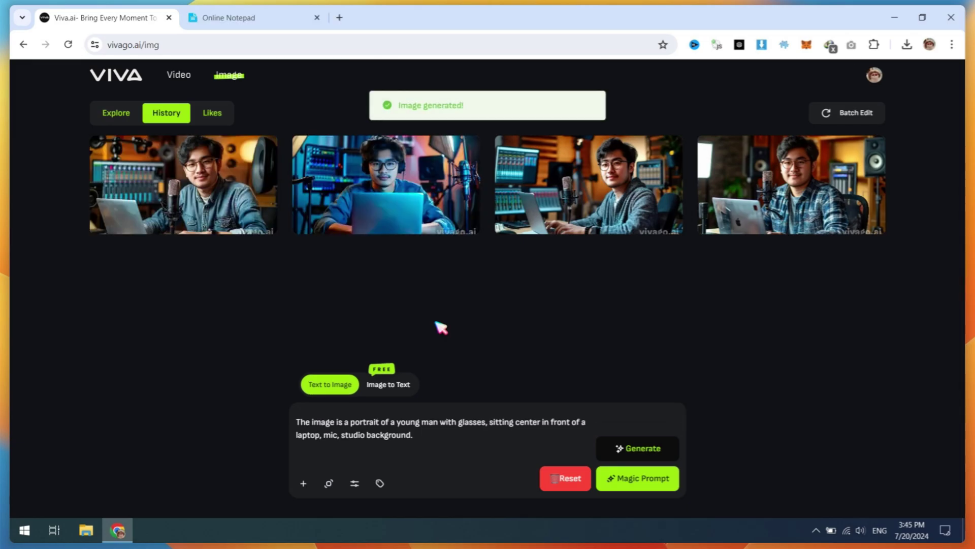
- Open the headphones portrait full size and download it
click(437, 209)
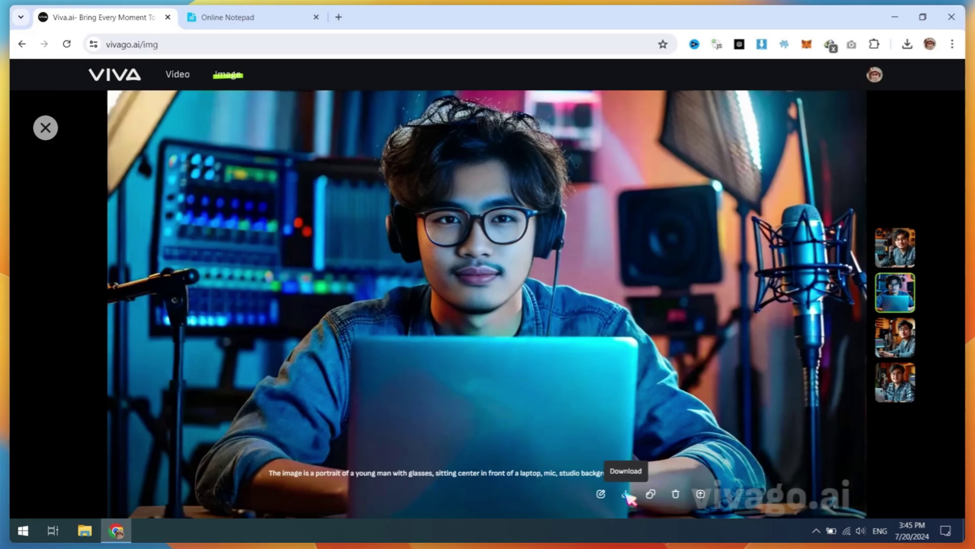
click(626, 494)
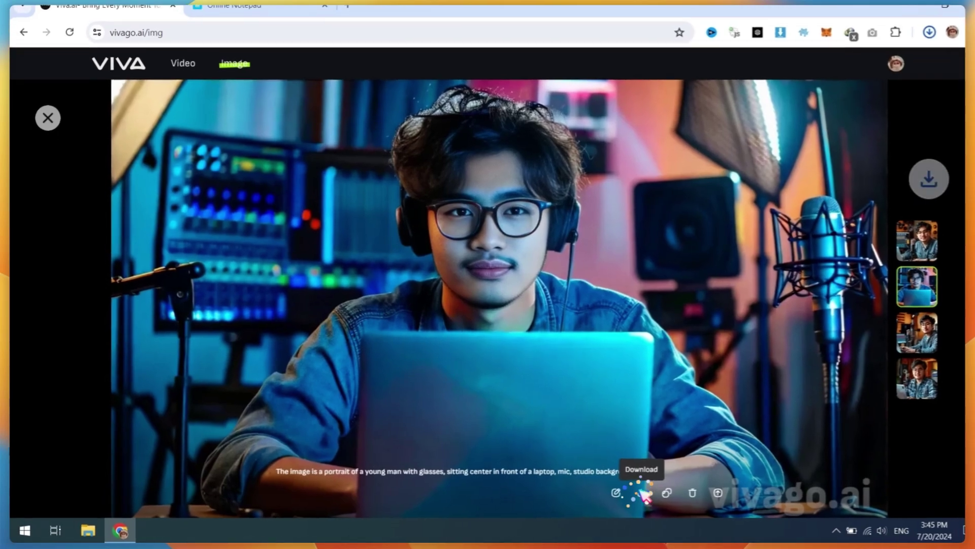
click(46, 128)
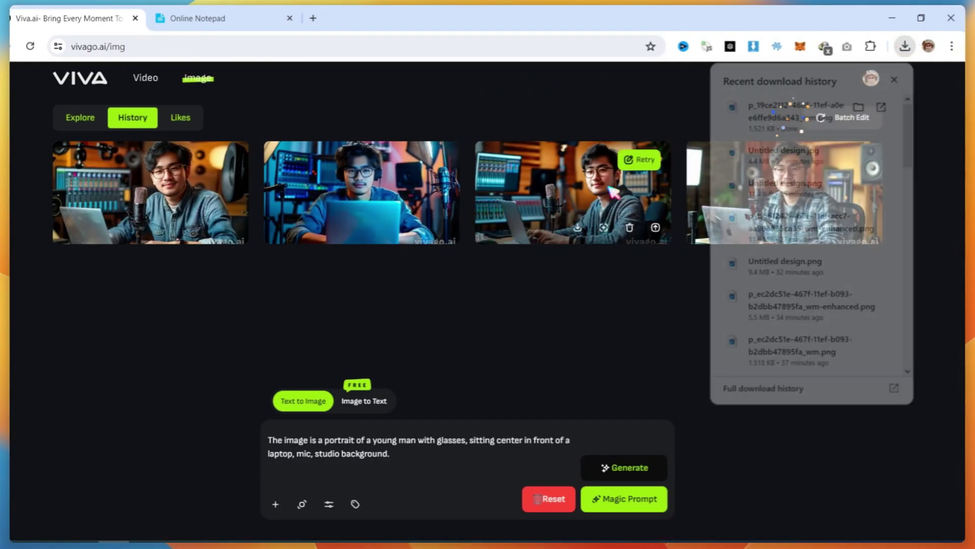
- Check the downloaded PNG in the image viewer, then close it
click(789, 109)
scroll(548, 249, up, 3)
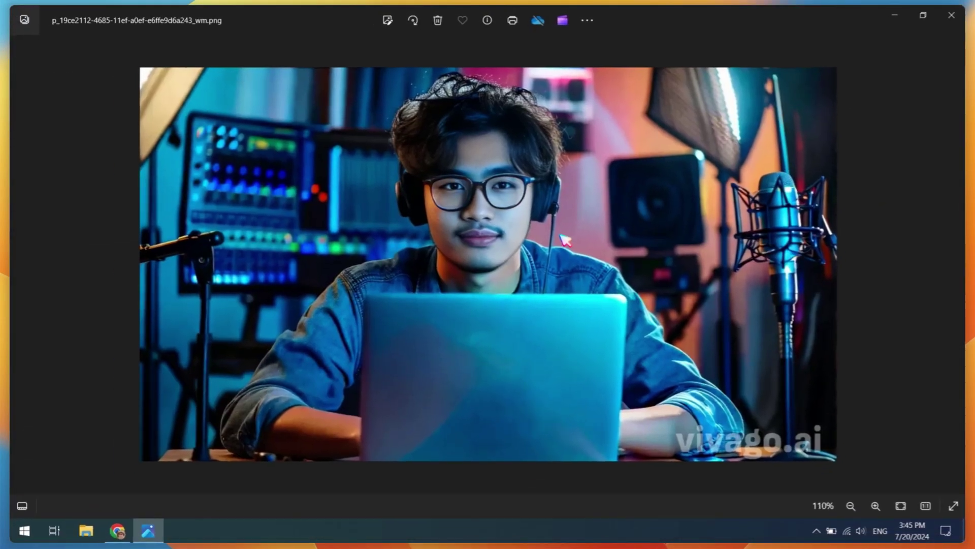
scroll(548, 249, down, 3)
click(949, 25)
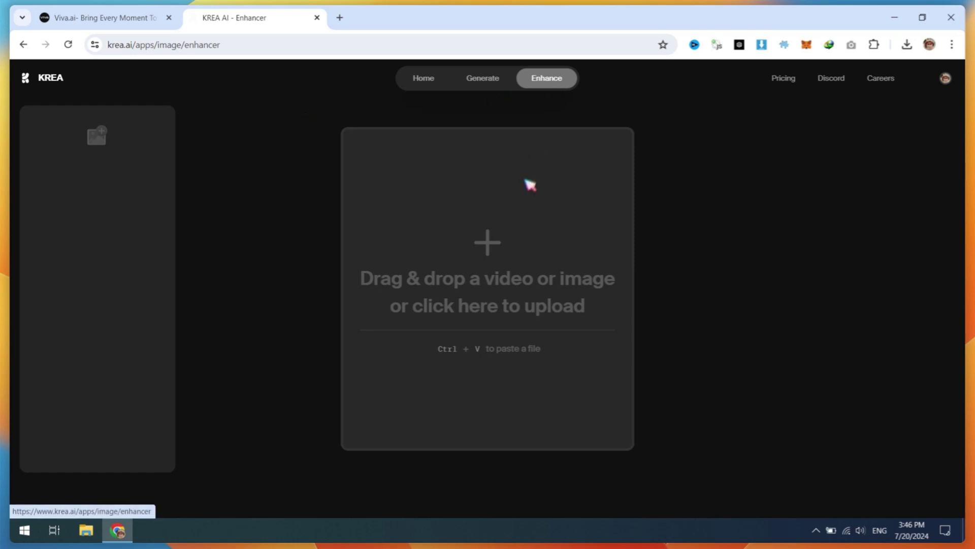
- Upload the downloaded _wm.png headphones portrait to KREA and run a 2x Enhance
click(489, 244)
scroll(157, 193, down, 5)
double_click(157, 207)
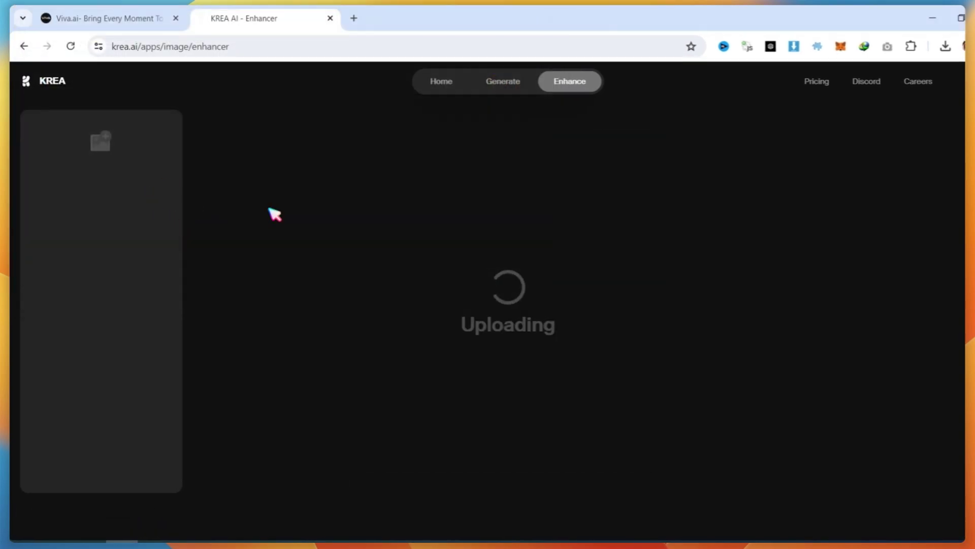
click(879, 379)
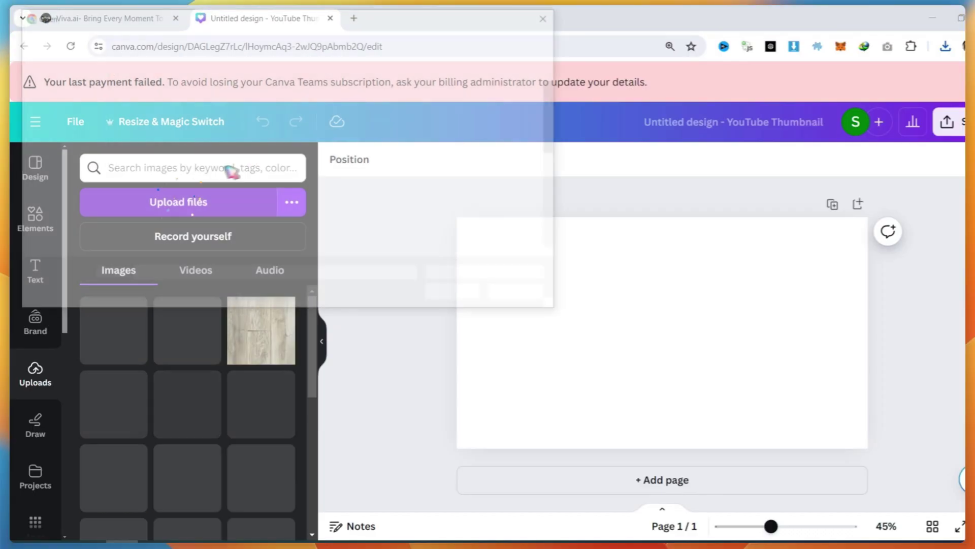
- Upload the enhanced portrait and resize it to fill the YouTube thumbnail page
click(176, 201)
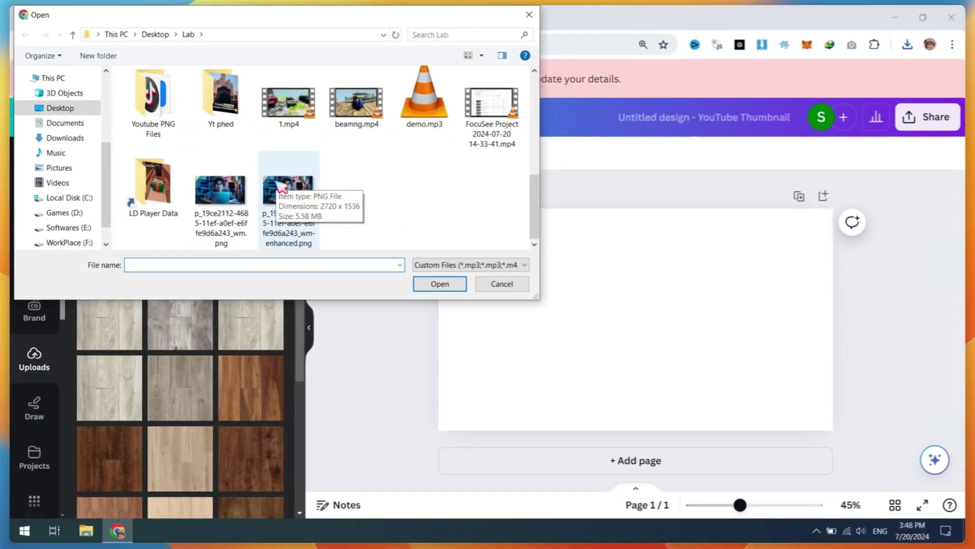
double_click(259, 208)
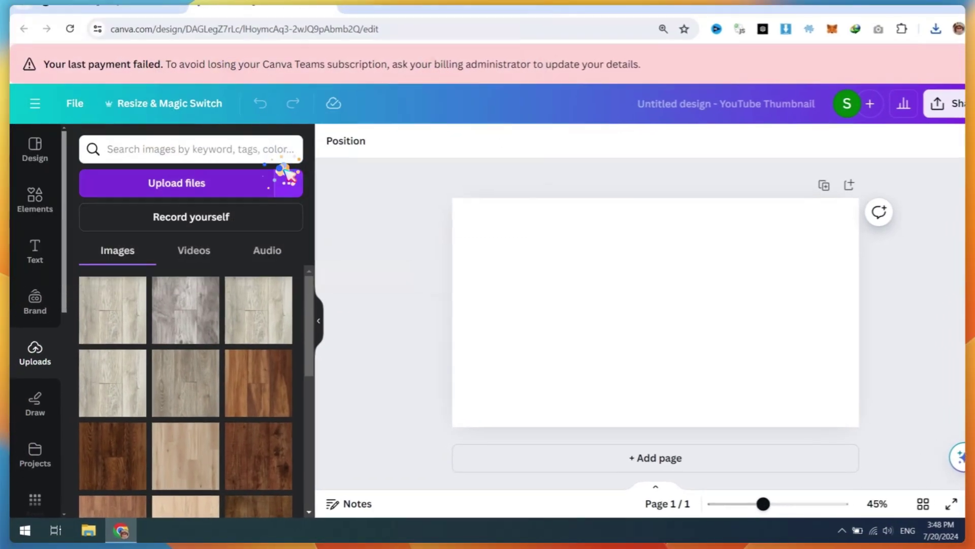
click(149, 313)
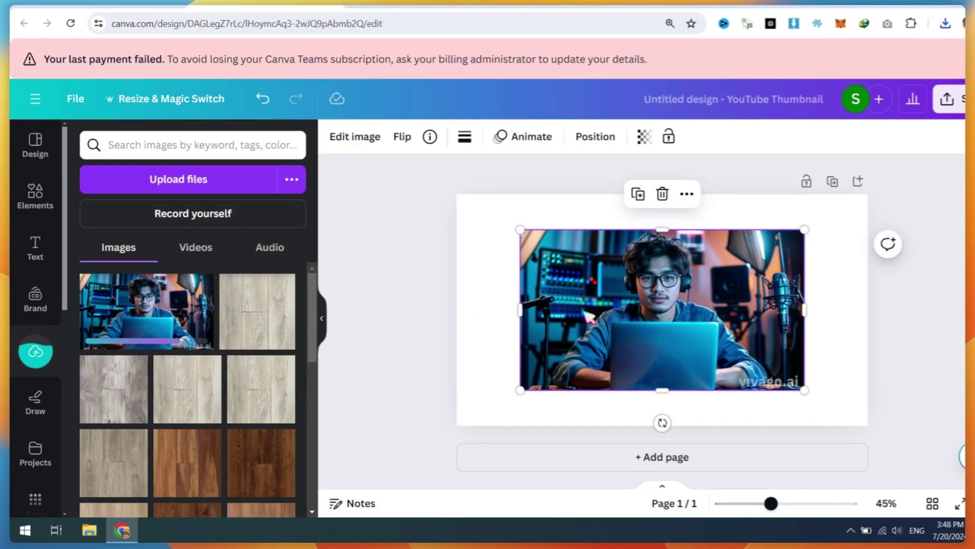
drag(660, 310, 596, 274)
drag(742, 355, 876, 424)
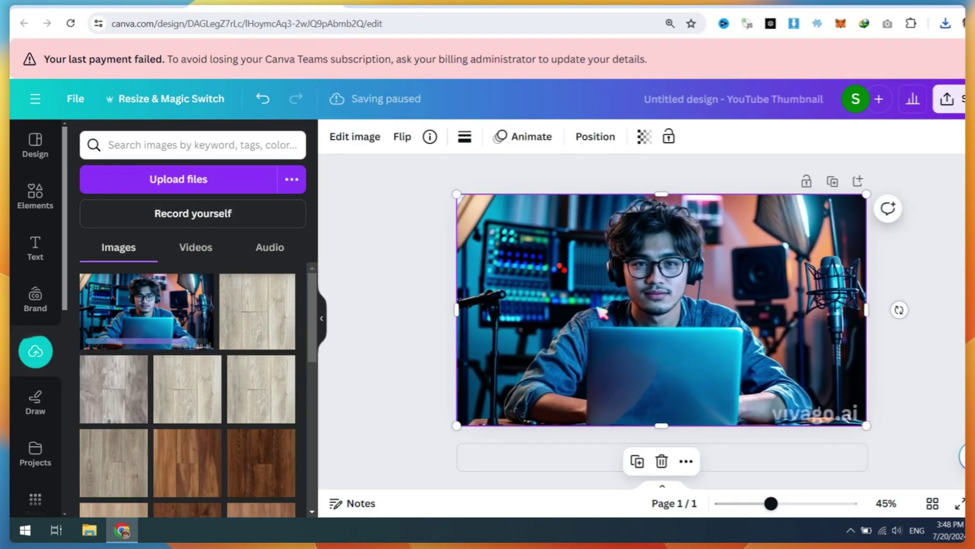
- Erase the bottom-right vivago.ai watermark with Magic Eraser
click(352, 154)
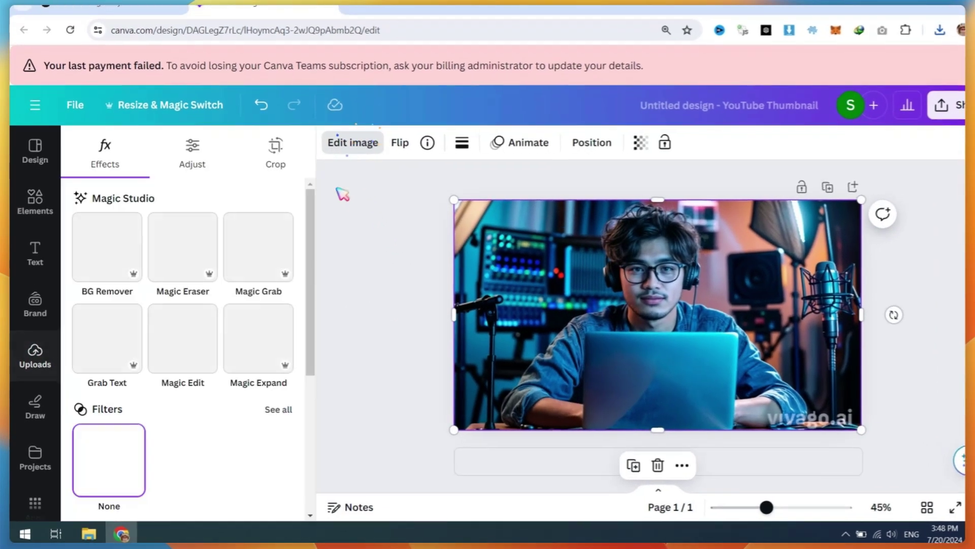
click(182, 252)
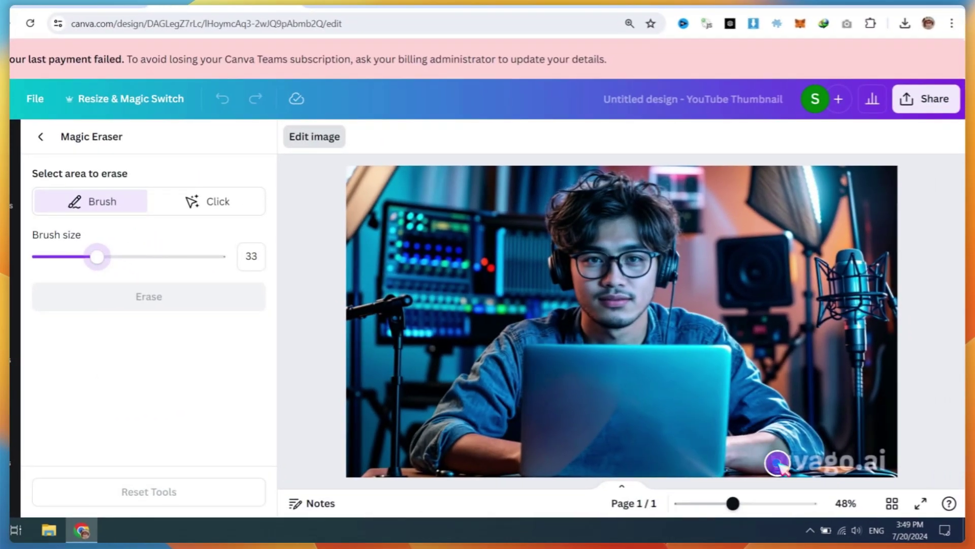
drag(879, 459, 881, 460)
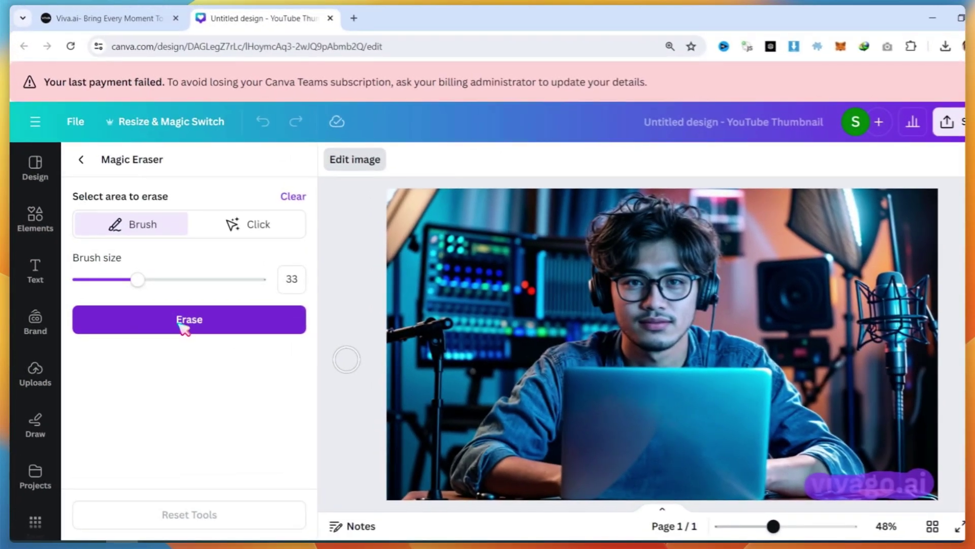
click(144, 305)
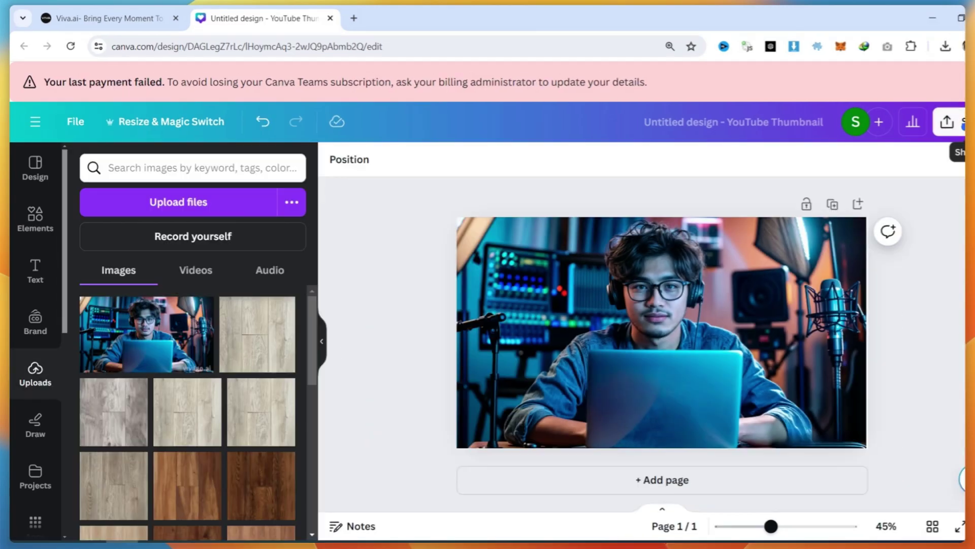
- Download the design as a 1280×720 PNG
click(949, 120)
click(838, 481)
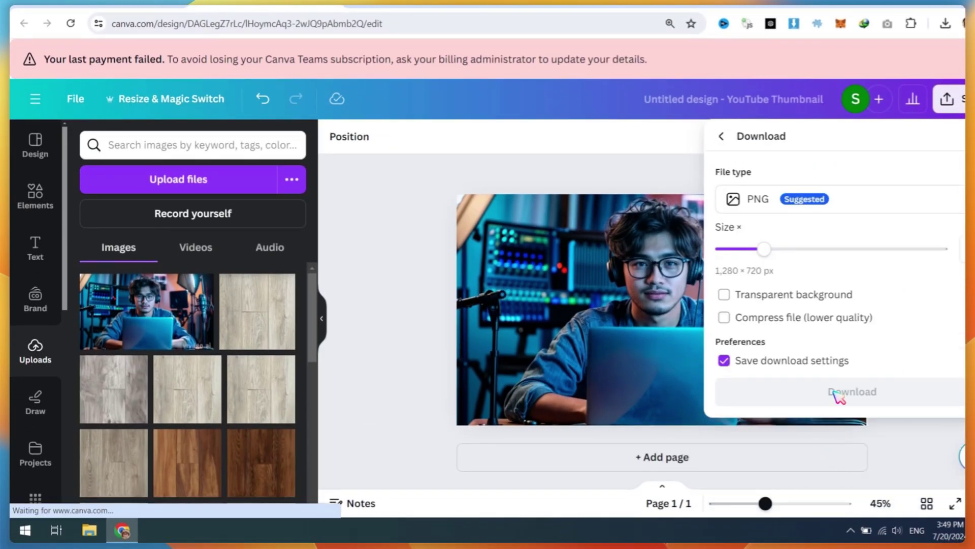
click(838, 393)
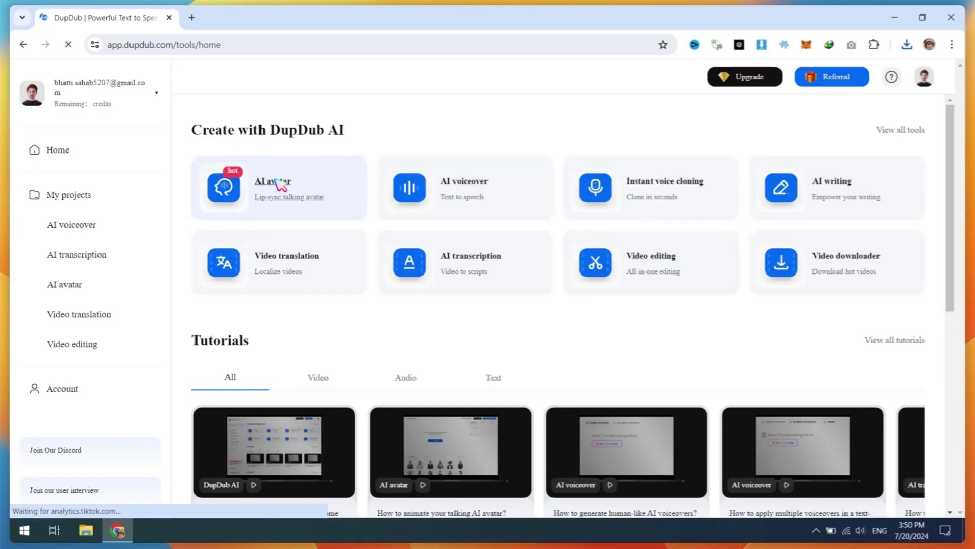
- Create a Gesture avatar from avatar.png and set the voiceover source to uploaded audio
click(278, 183)
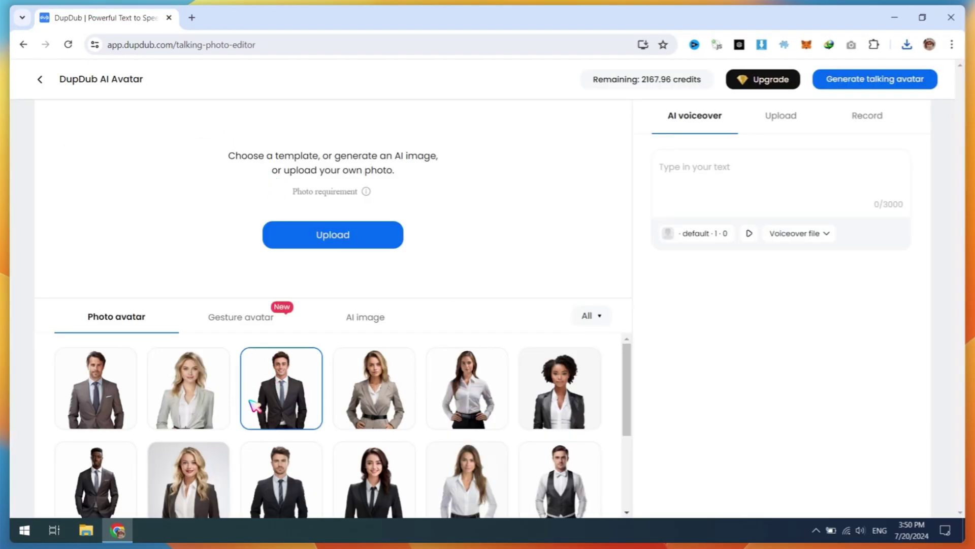
click(241, 316)
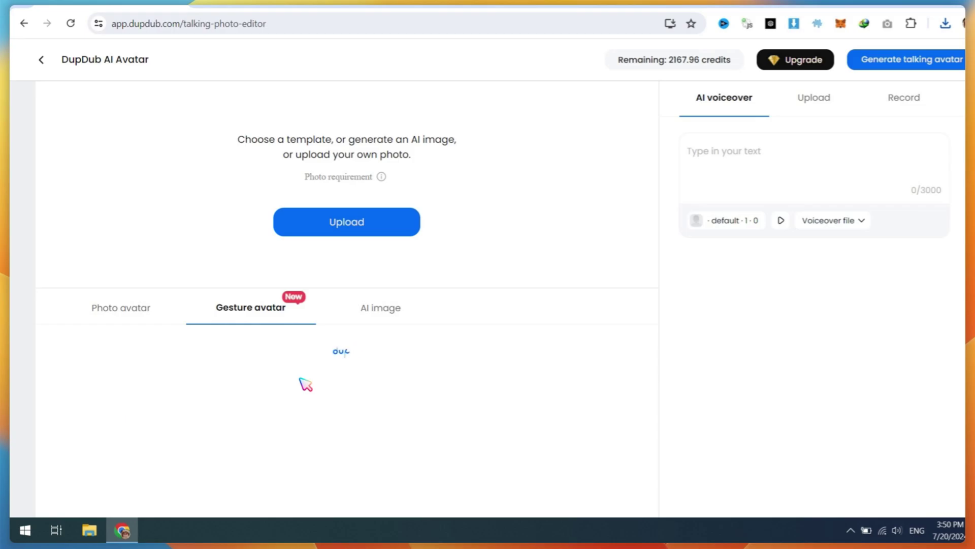
click(327, 223)
scroll(327, 223, down, 3)
click(302, 196)
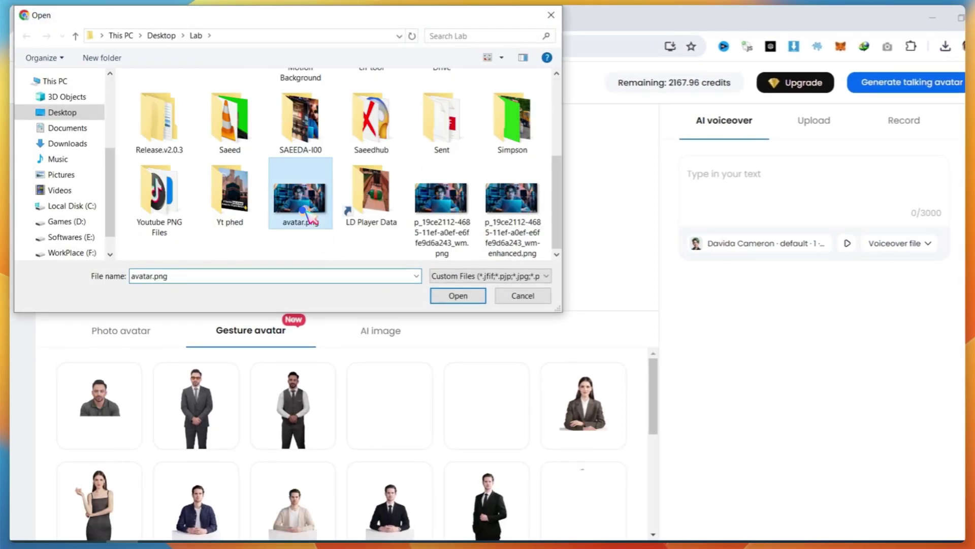
double_click(302, 196)
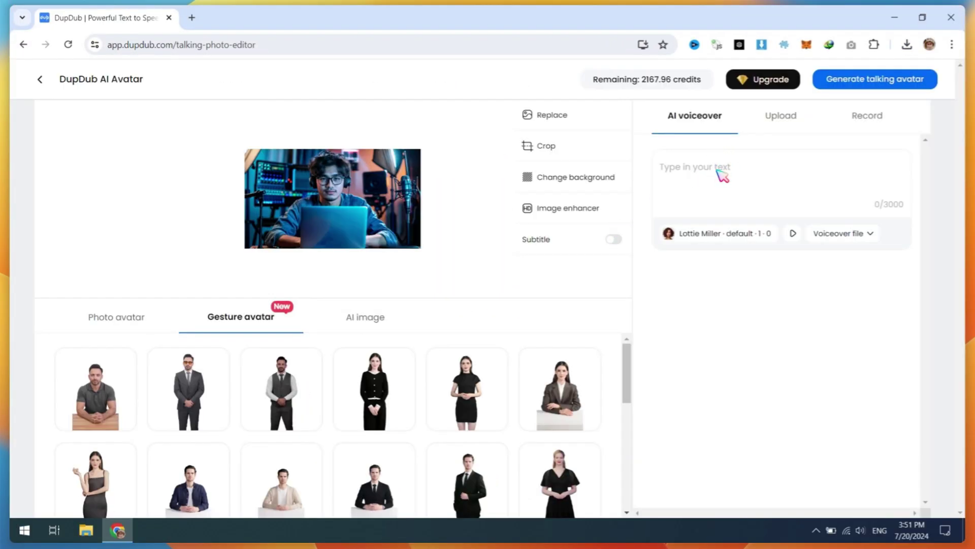
click(780, 116)
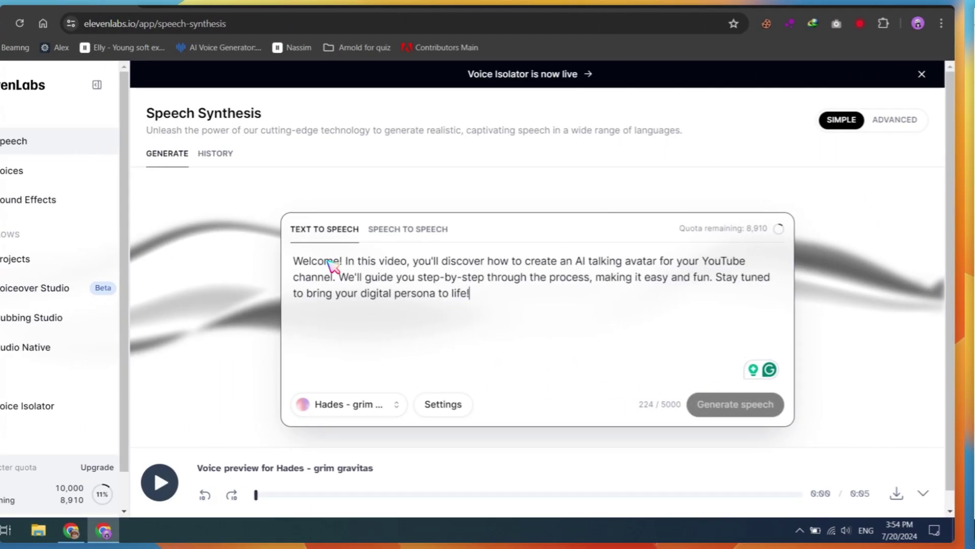
- Keep the Hades - grim gravitas voice and generate speech from the welcome script
click(352, 405)
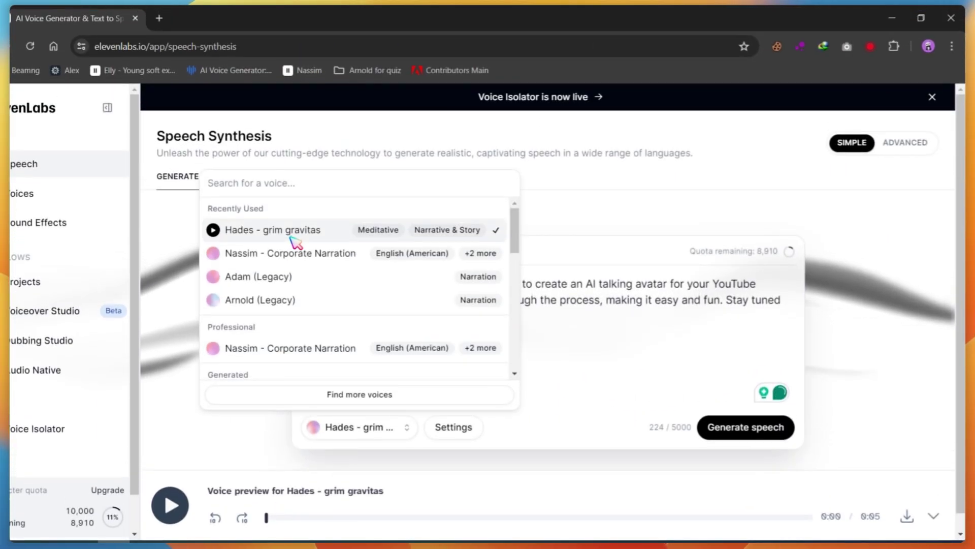
scroll(296, 243, down, 8)
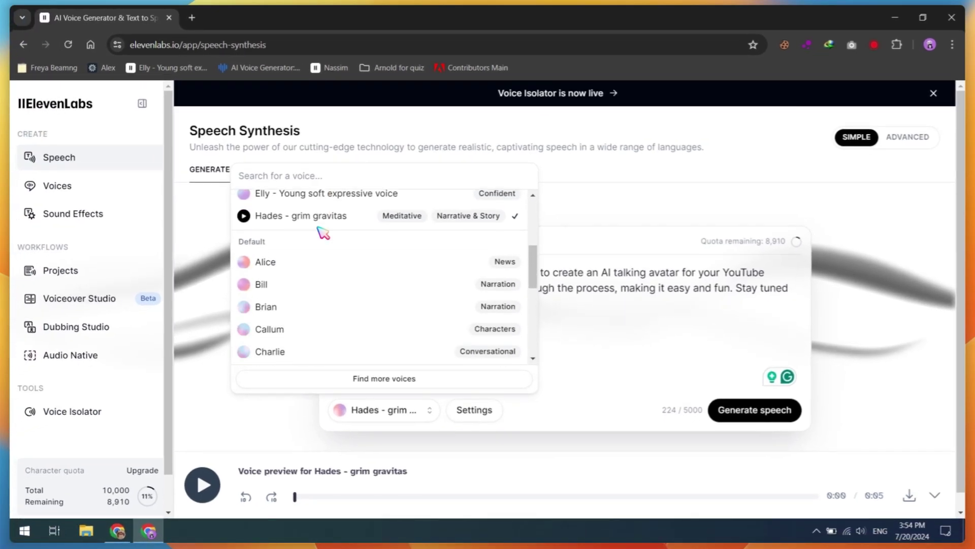
scroll(323, 233, down, 5)
click(583, 302)
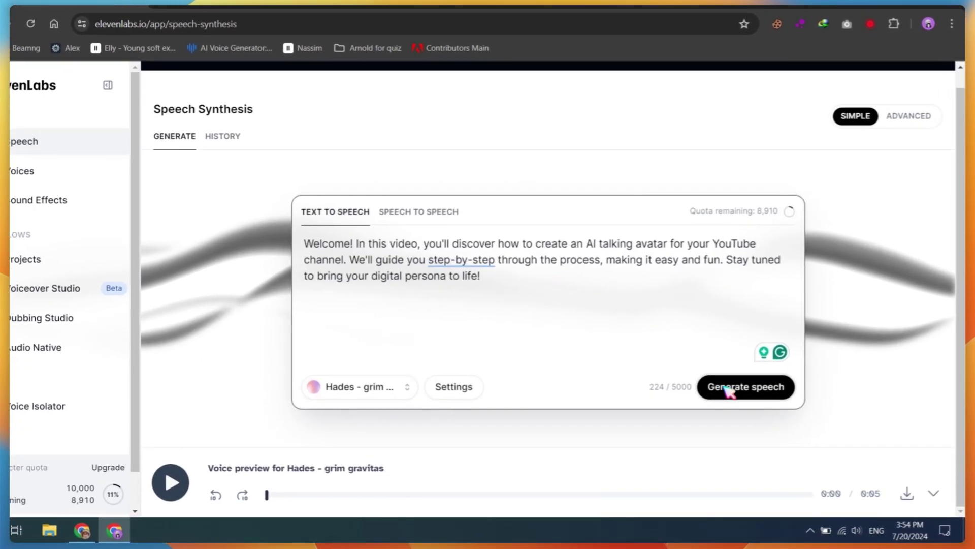
click(730, 388)
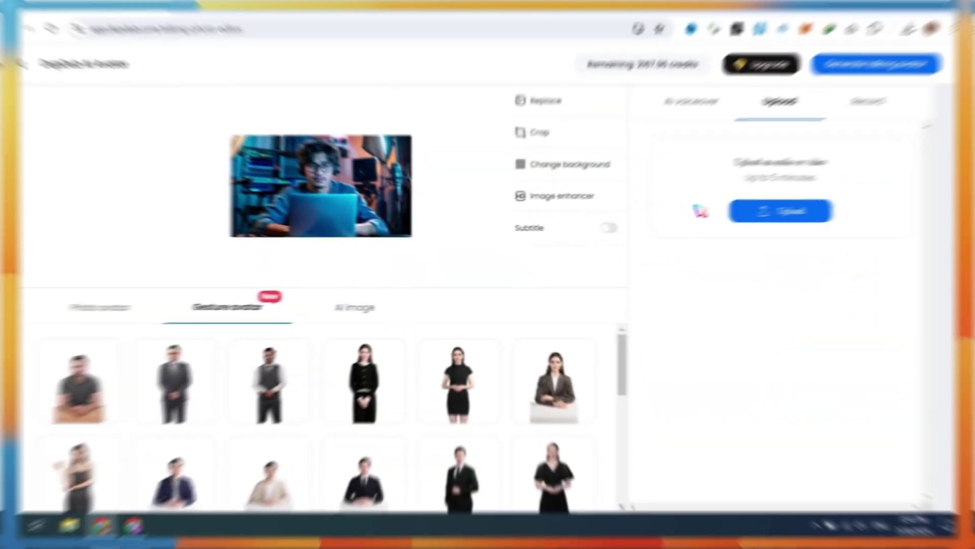
- Attach avatar.mp3 as the avatar's voiceover audio
click(762, 211)
scroll(386, 208, down, 5)
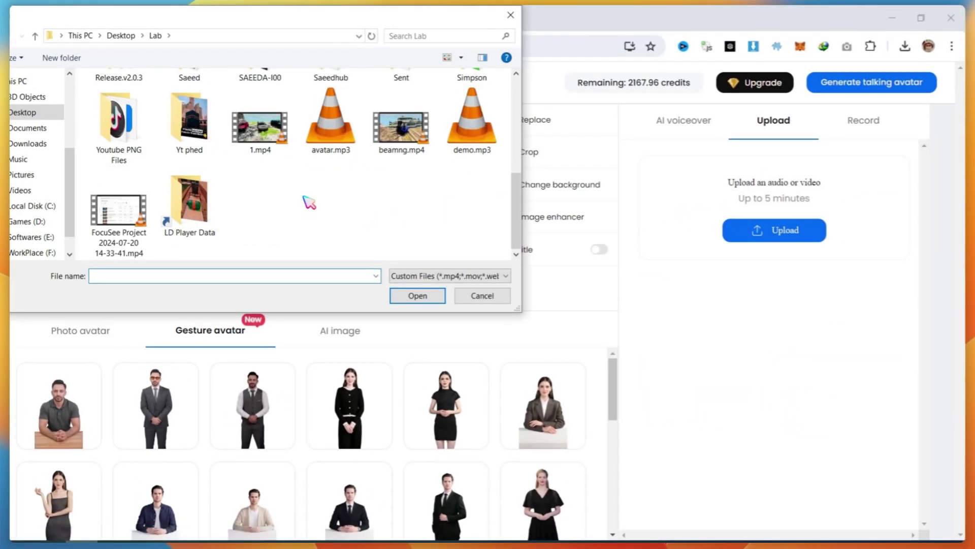
double_click(313, 133)
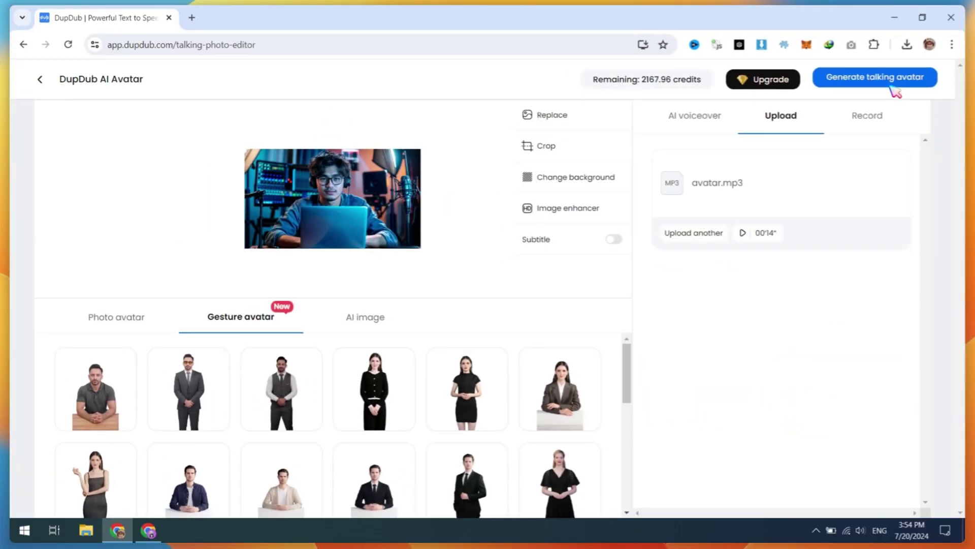
- Generate the talking avatar for 2.8 credits and download the finished video
click(892, 82)
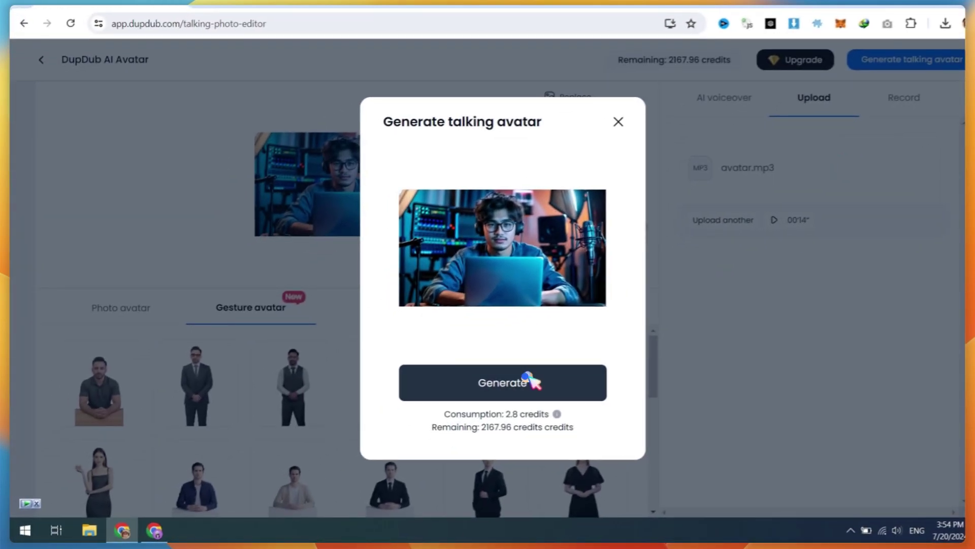
click(528, 381)
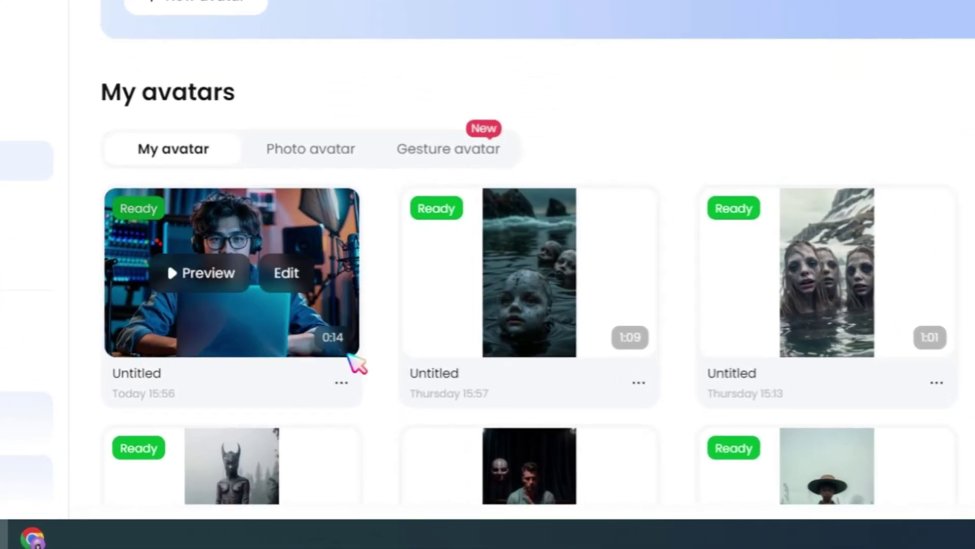
click(341, 382)
click(321, 196)
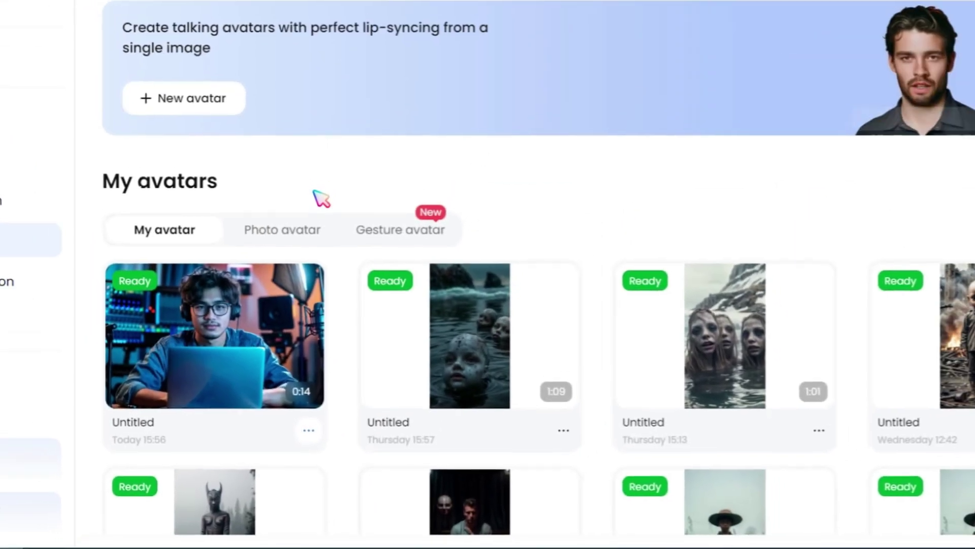